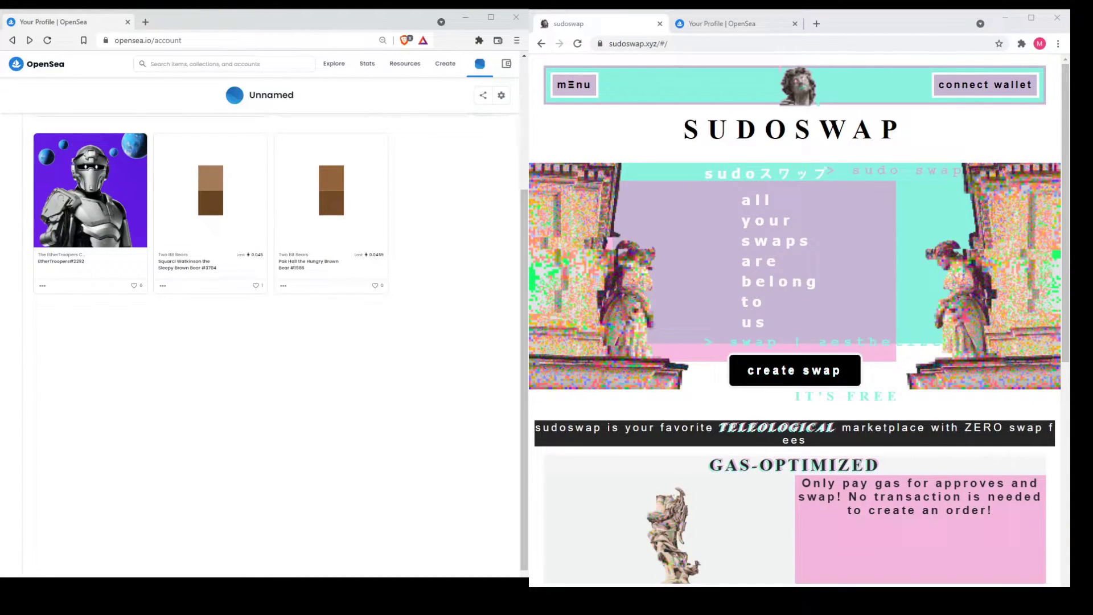
- Connect the Web3 wallet (MetaMask) to the sudoswap site
mouse_move(334, 64)
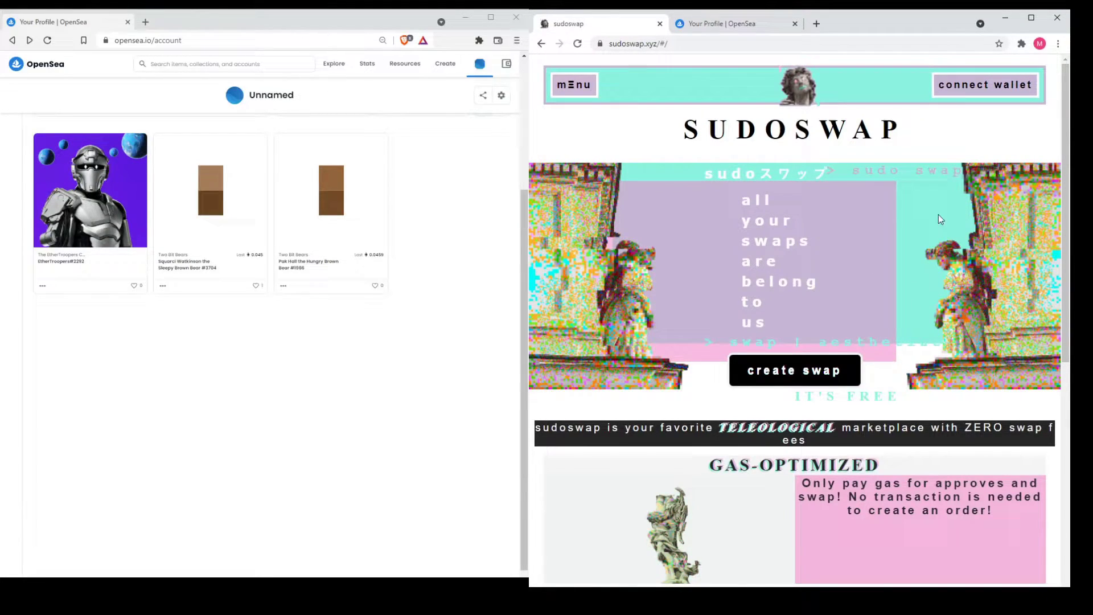
left_click(966, 96)
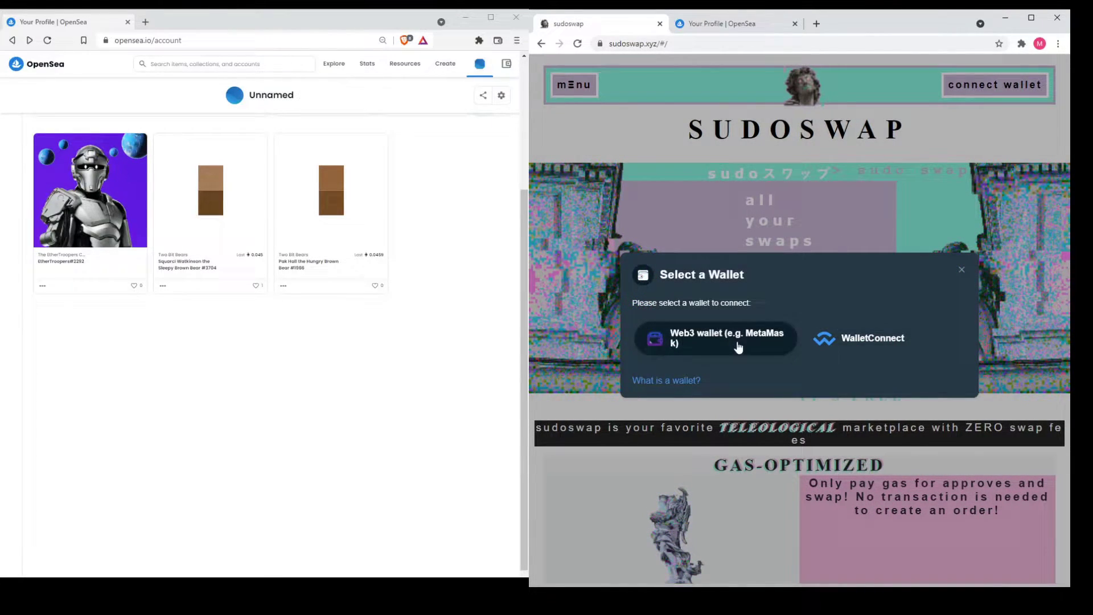
left_click(756, 344)
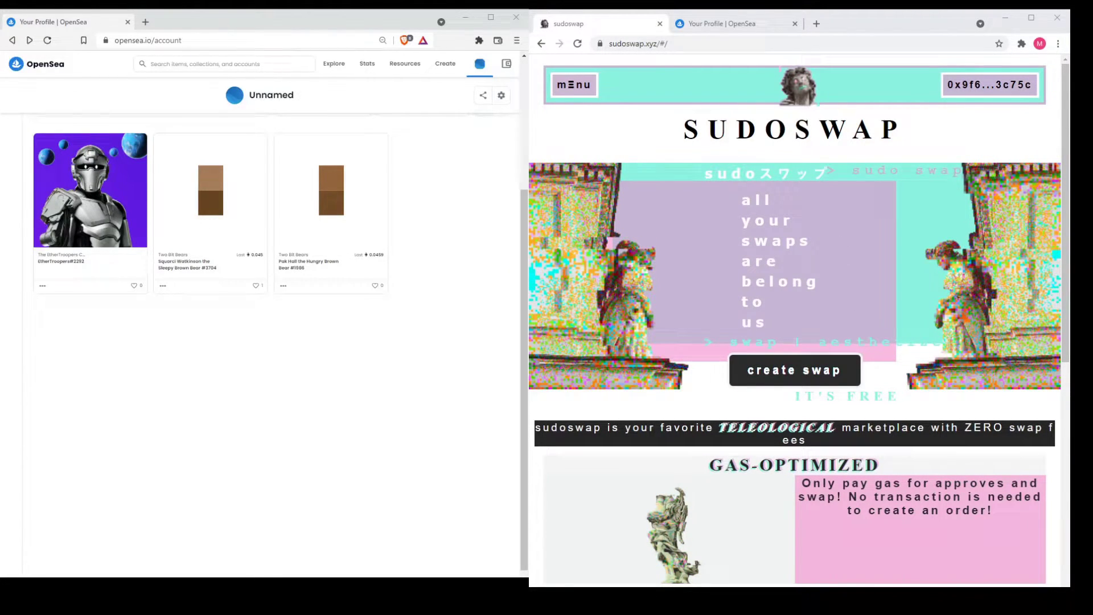
- Start a new swap and restrict it to the other browser's wallet by pasting that wallet's address as the only allowed recipient
left_click(791, 371)
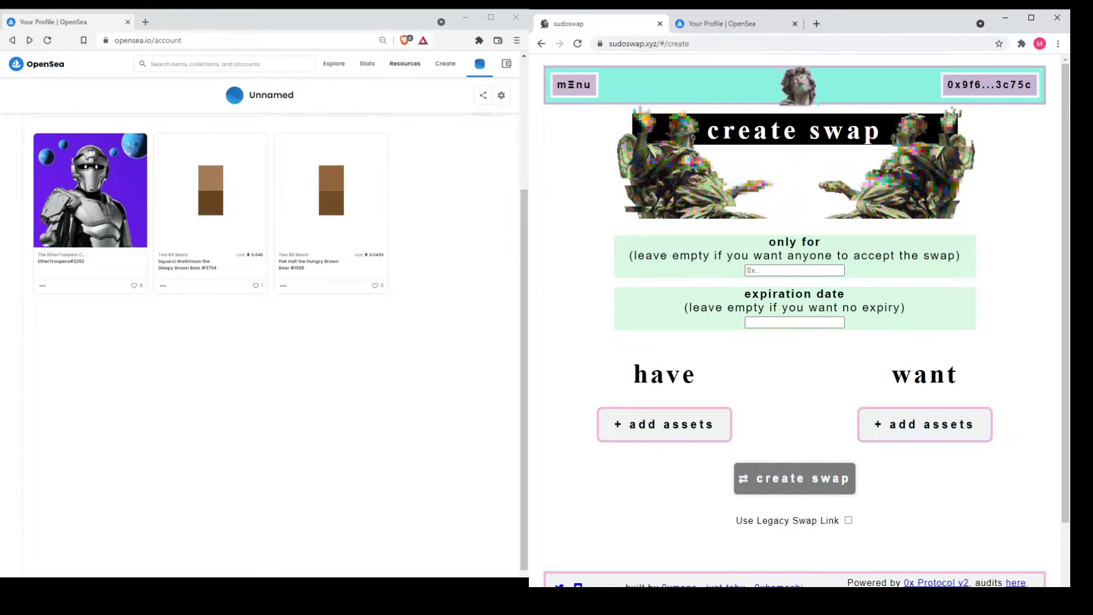
left_click(479, 41)
left_click(483, 183)
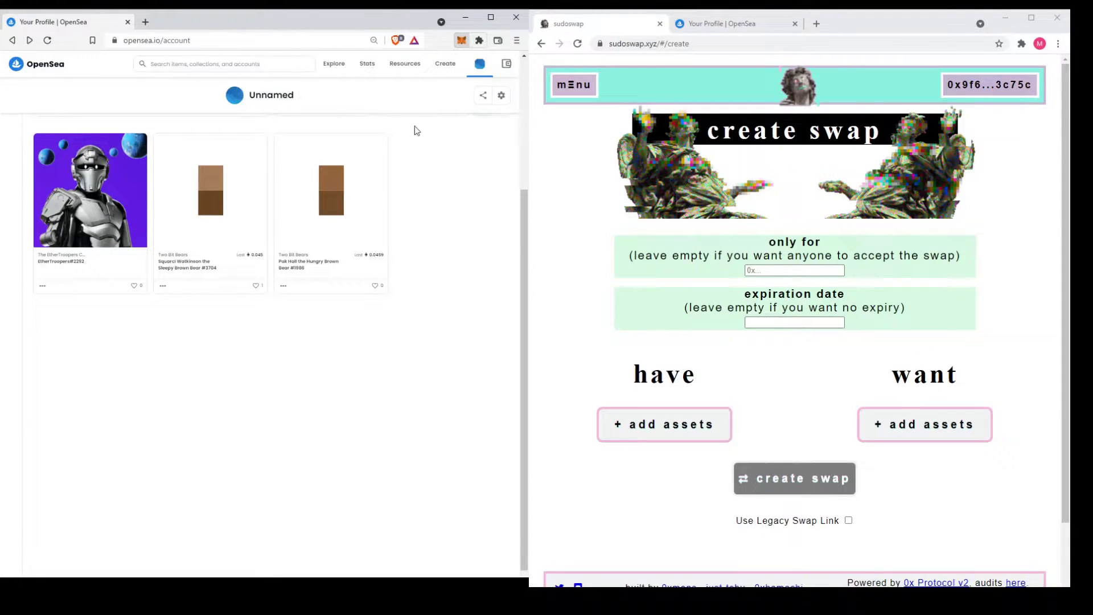
left_click(820, 271)
key("ctrl+v")
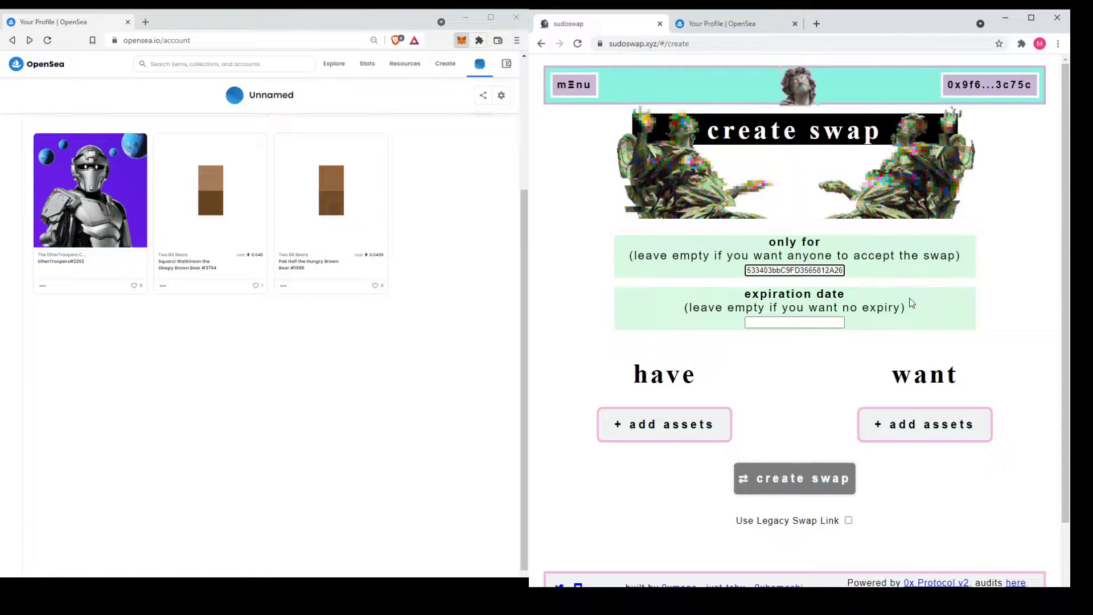
left_click(788, 344)
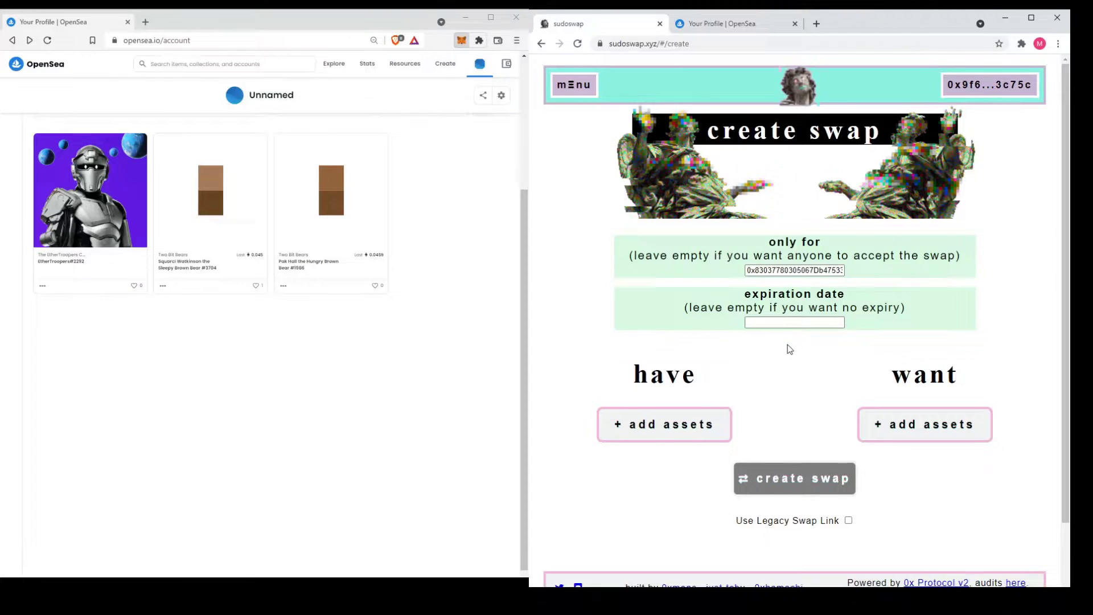
- Add the green ogre NFT #674 to the assets offered in the swap
scroll(788, 344, "down", 1)
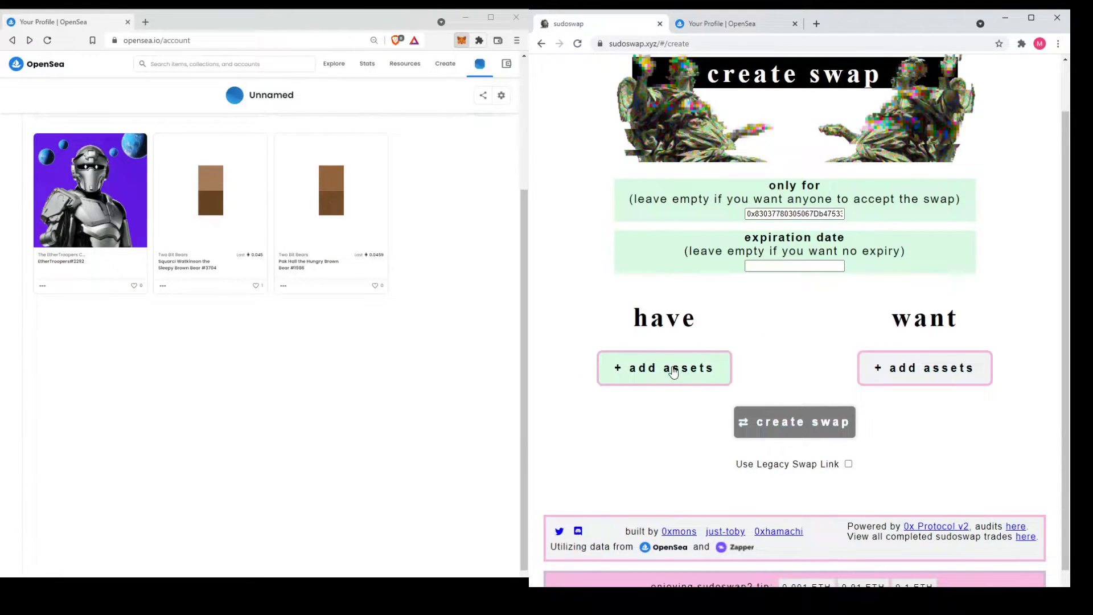
left_click(686, 373)
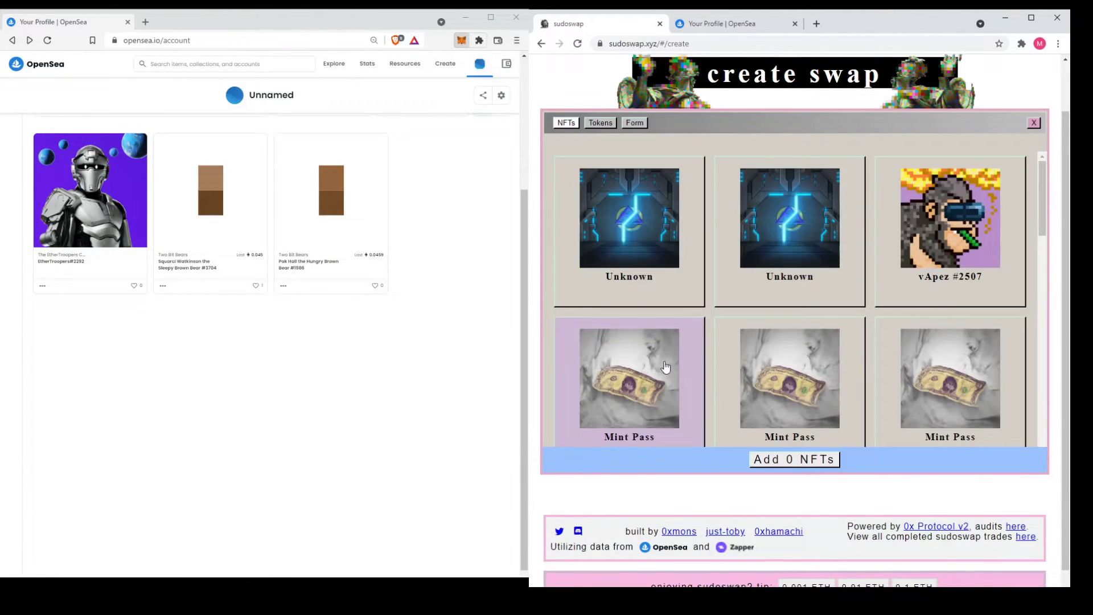
scroll(823, 249, "down", 10)
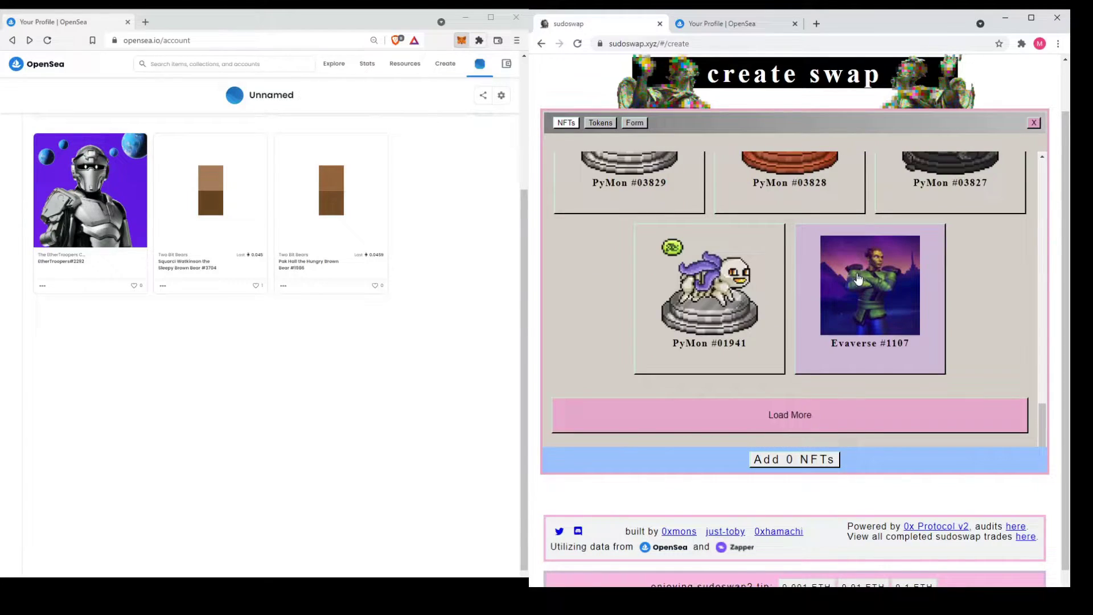
scroll(820, 312, "up", 5)
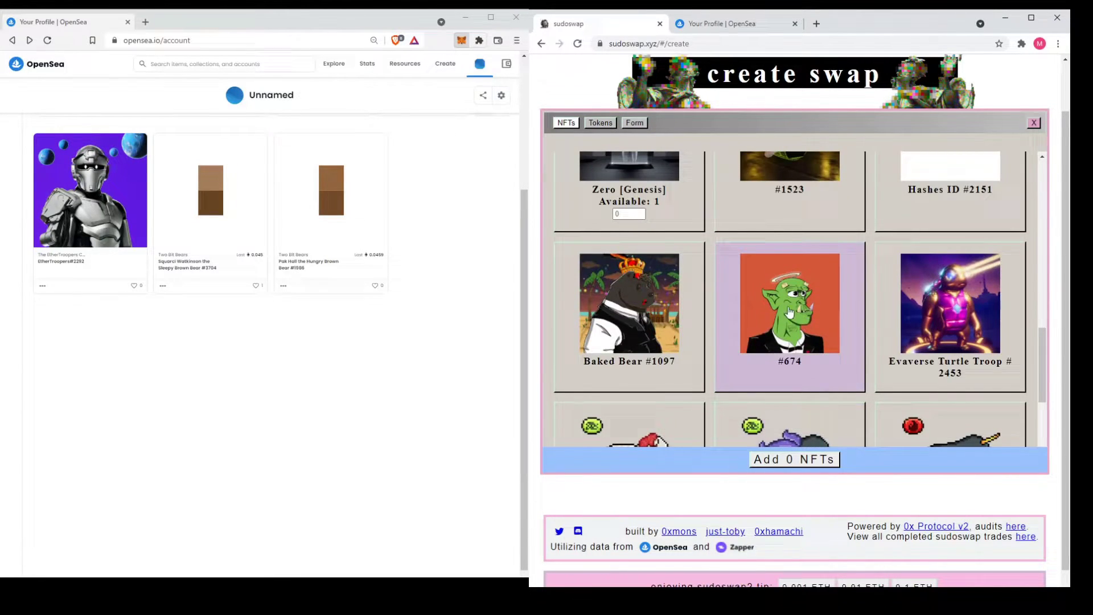
left_click(795, 317)
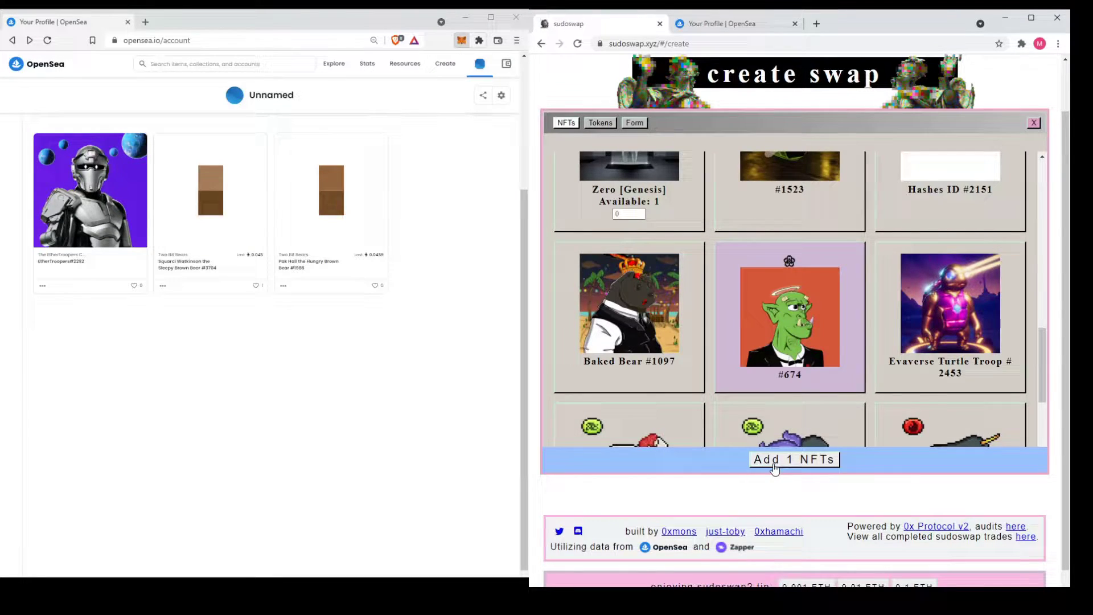
left_click(774, 465)
- Add .01 Ether (Wrapped) as the token wanted in return and close the asset picker
scroll(775, 468, "down", 2)
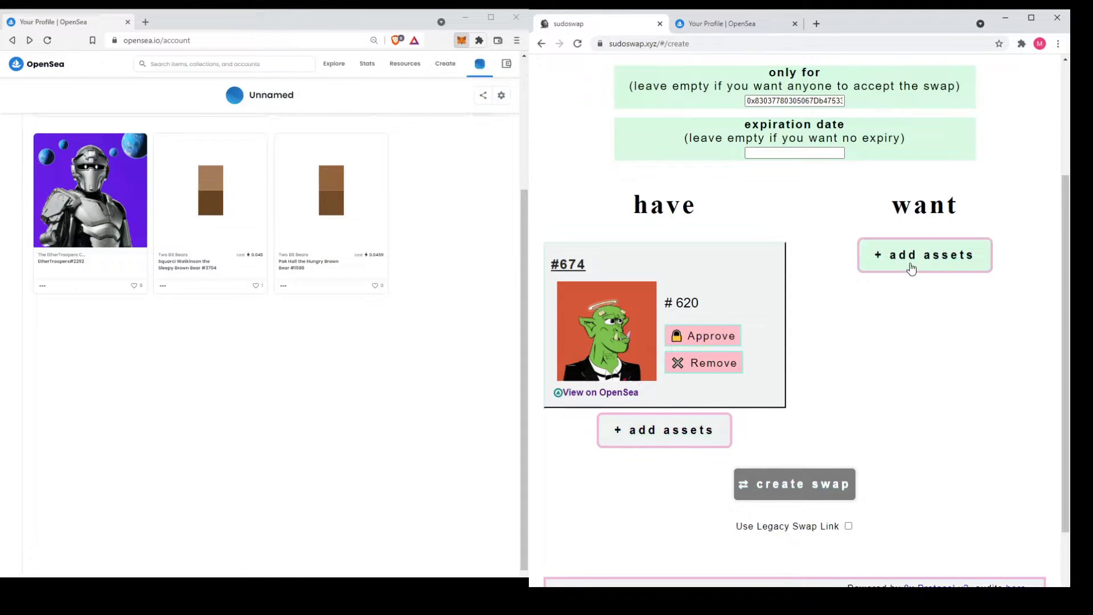
left_click(911, 269)
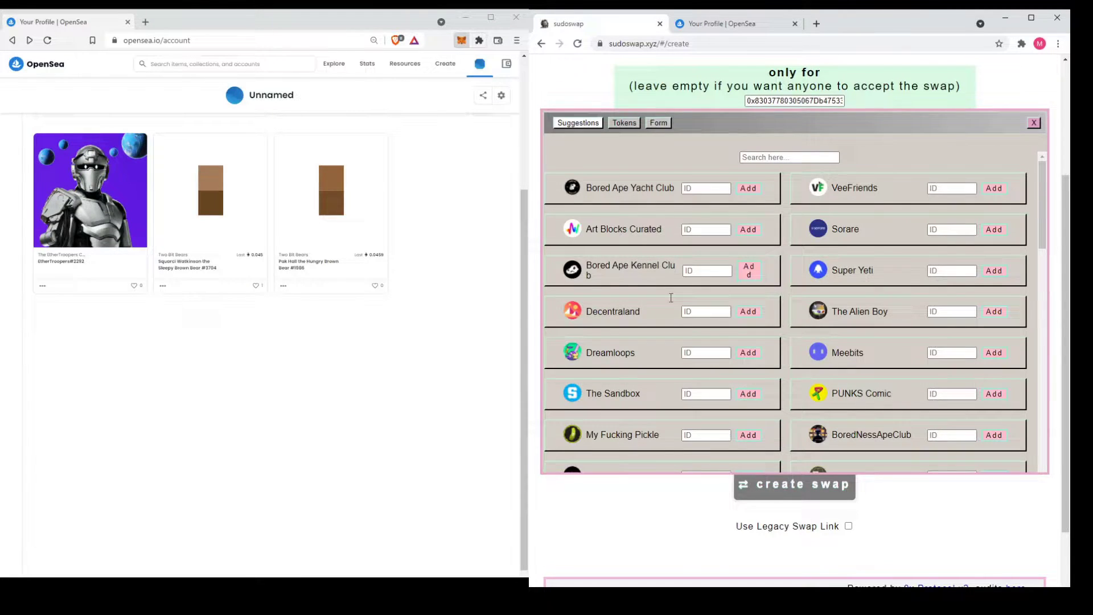
left_click(624, 123)
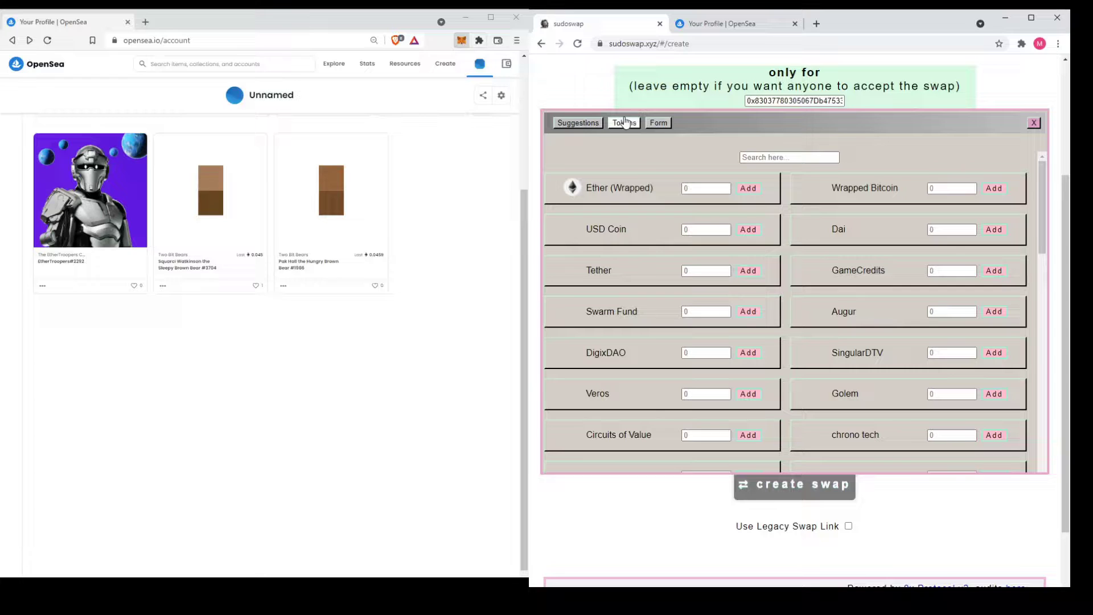
double_click(703, 189)
type(".01")
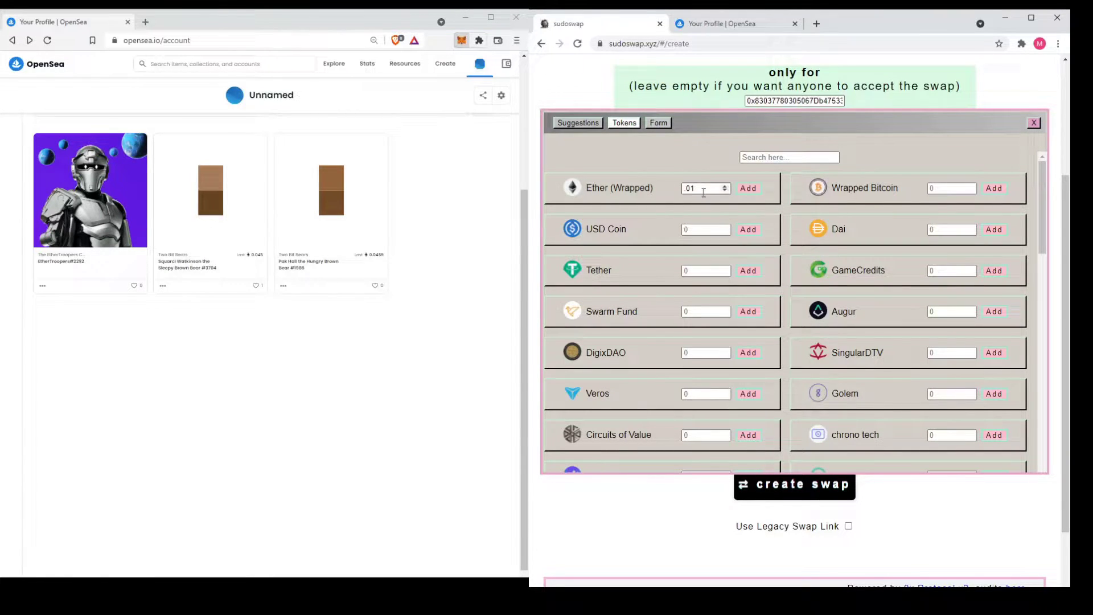
left_click(1033, 124)
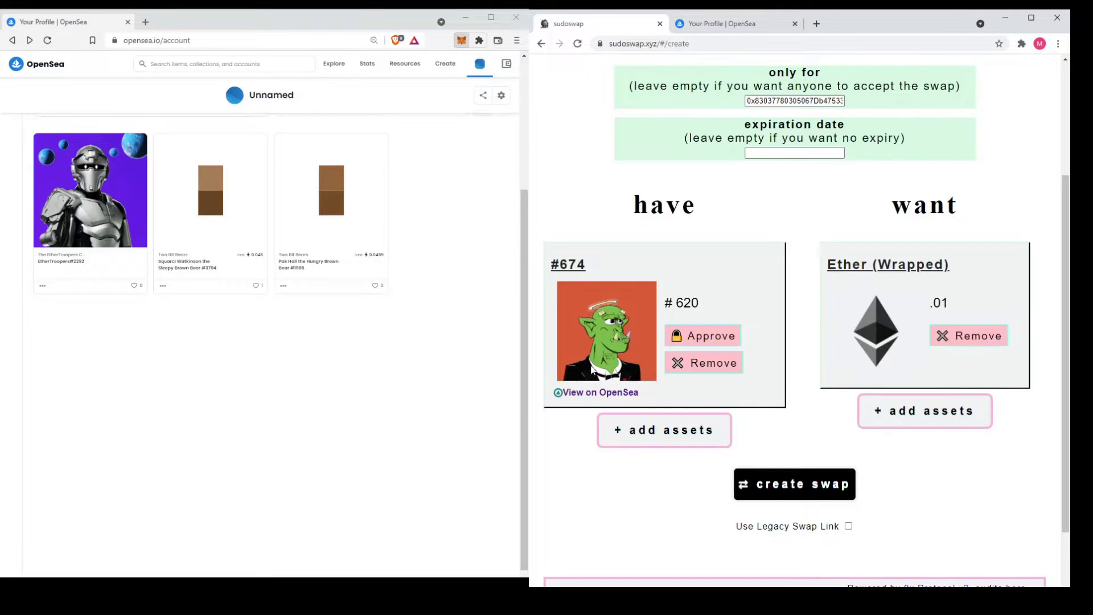
- Try to create the swap before approving the offered NFT
scroll(726, 336, "up", 1)
scroll(725, 336, "down", 1)
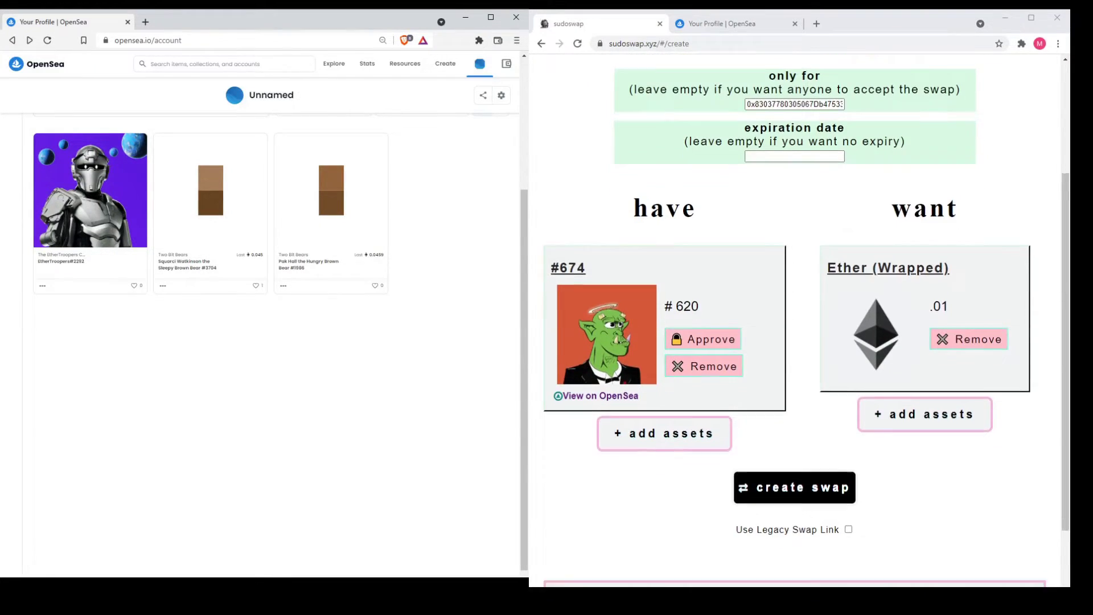
left_click(60, 198)
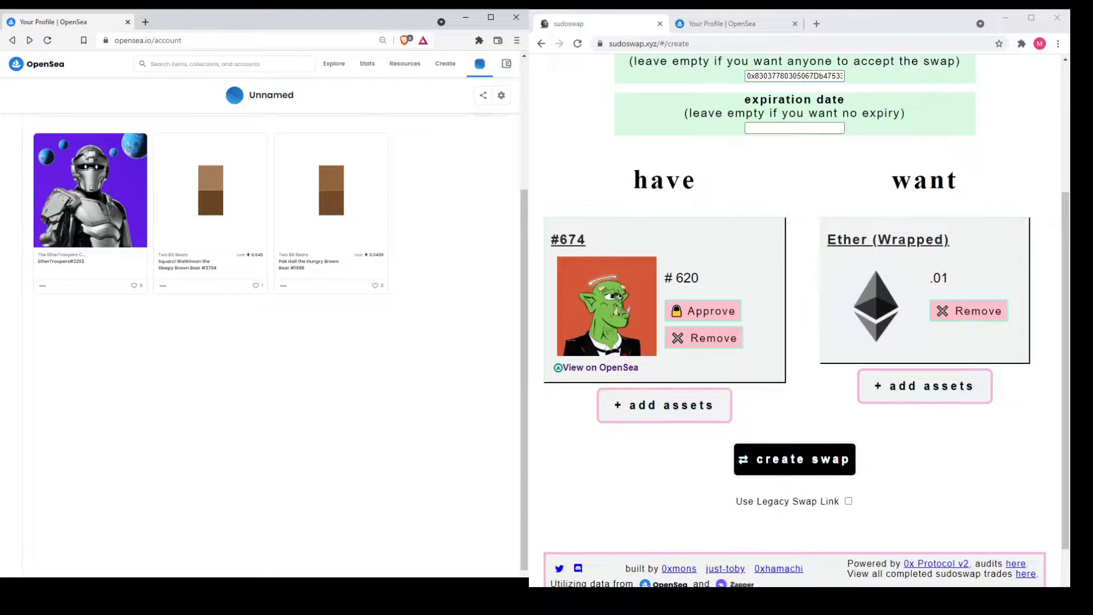
left_click(797, 459)
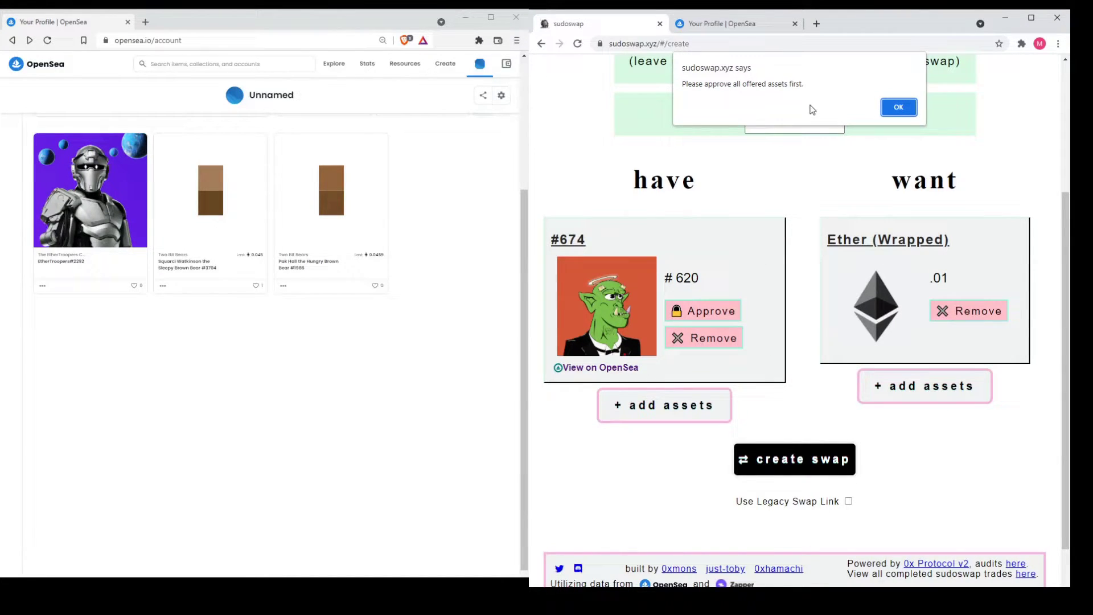
left_click(898, 107)
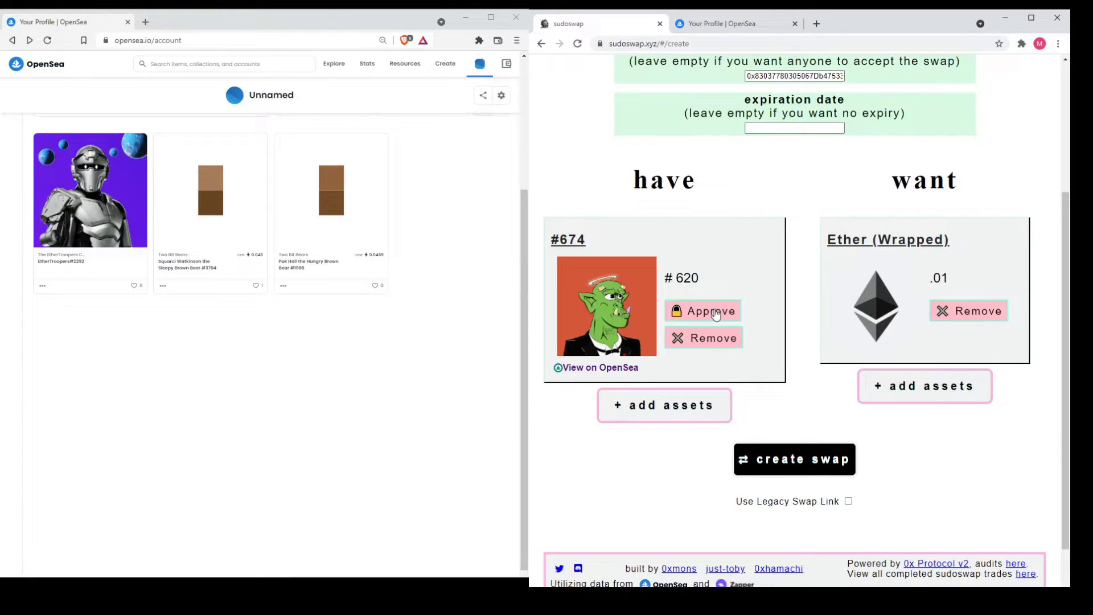
- Approve the offered NFT #674 and create the swap, confirming both requests in the wallet
left_click(715, 312)
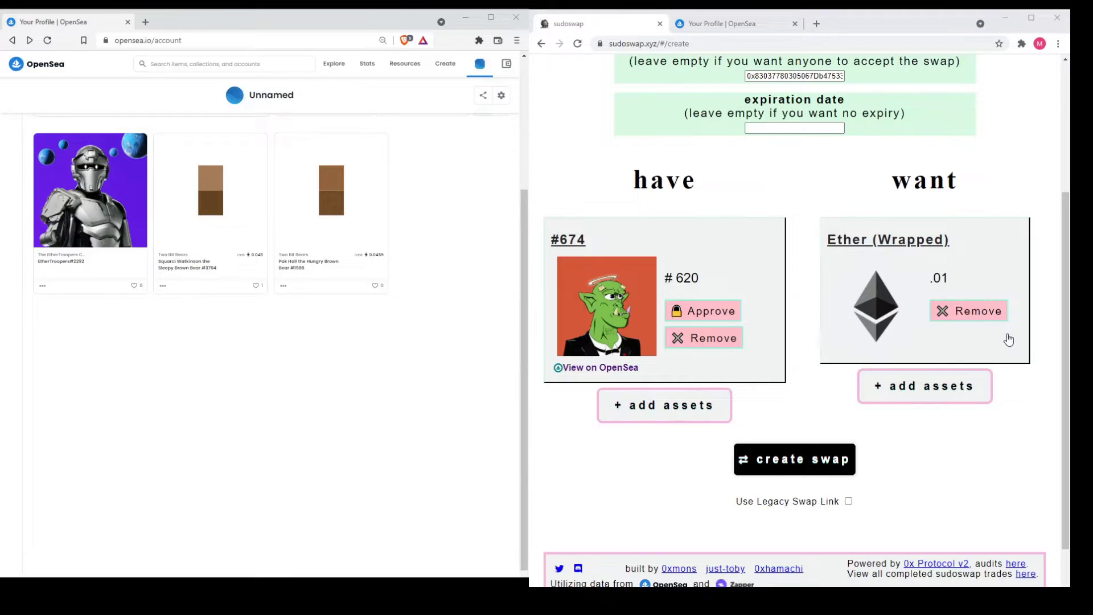
left_click(1007, 339)
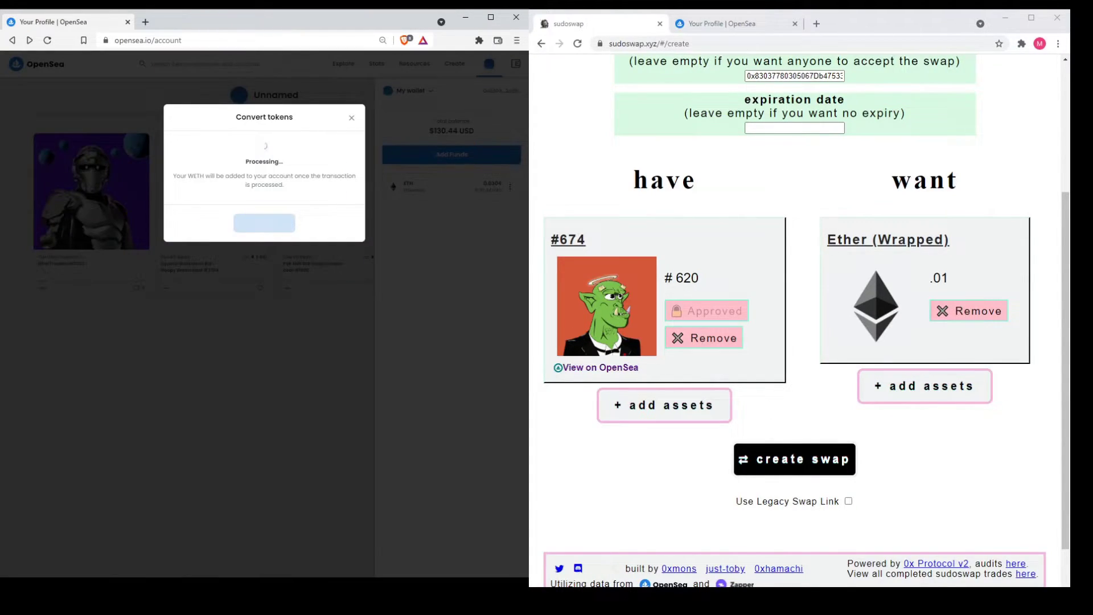
left_click(800, 465)
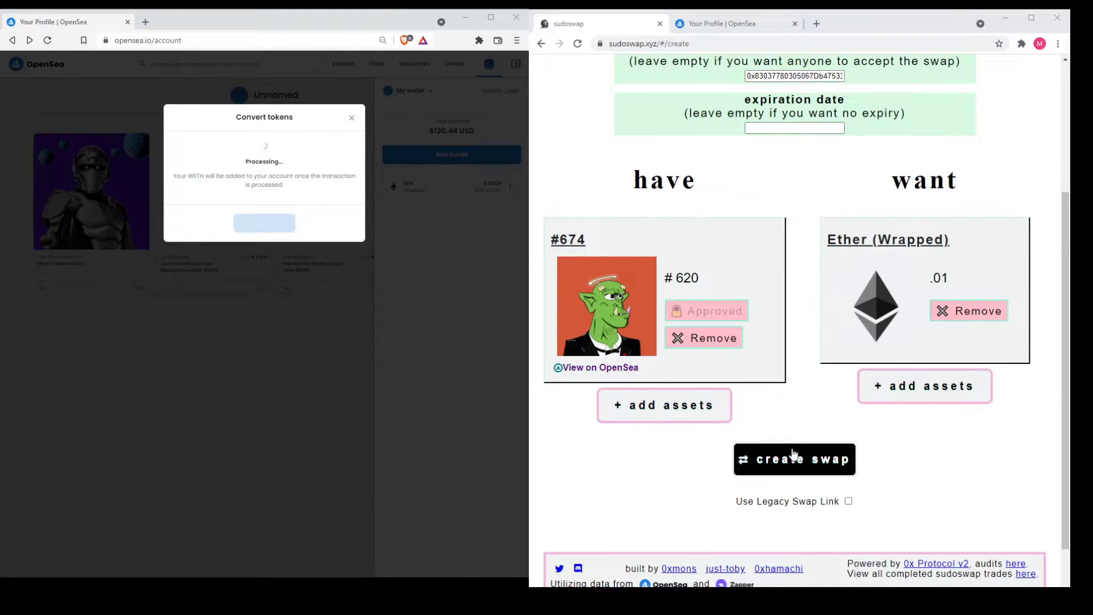
left_click(1018, 329)
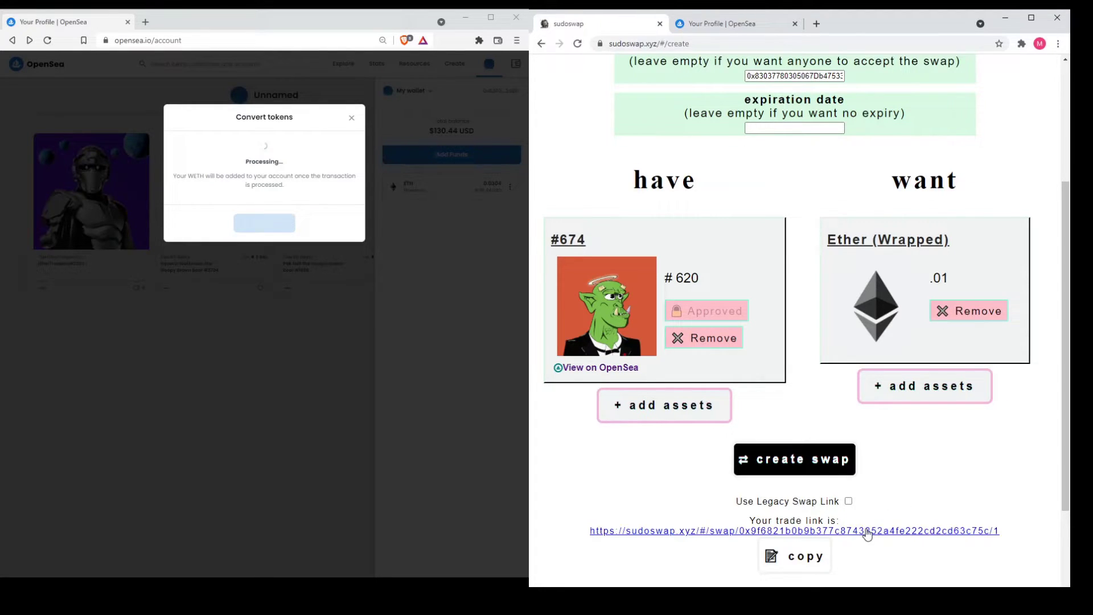
- Copy the generated trade link and open it in a new tab of the Brave browser
left_click(787, 569)
left_click(146, 22)
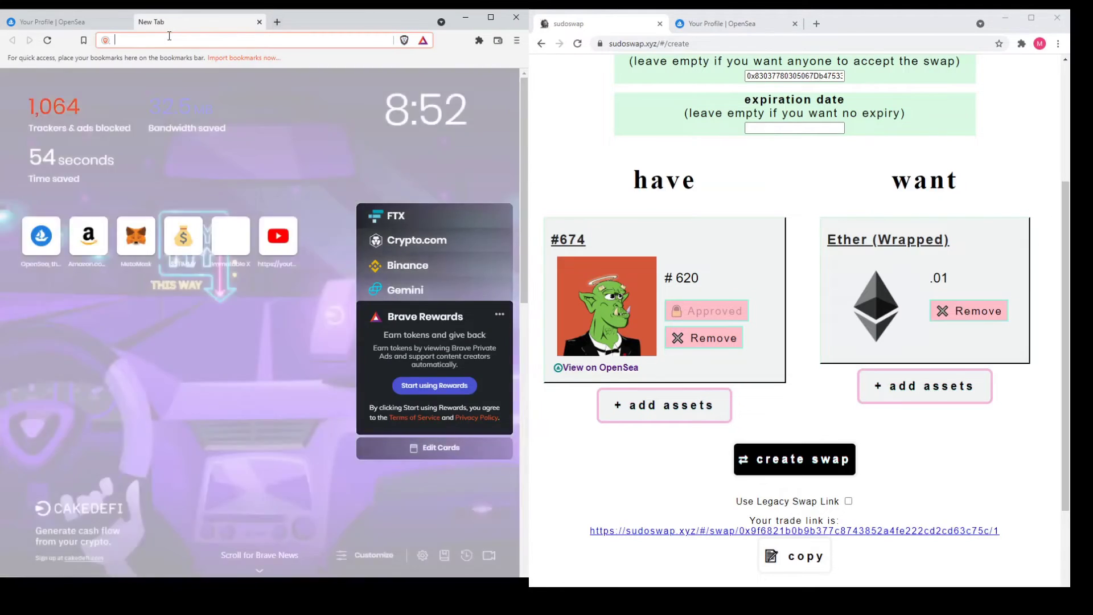
key("ctrl+v")
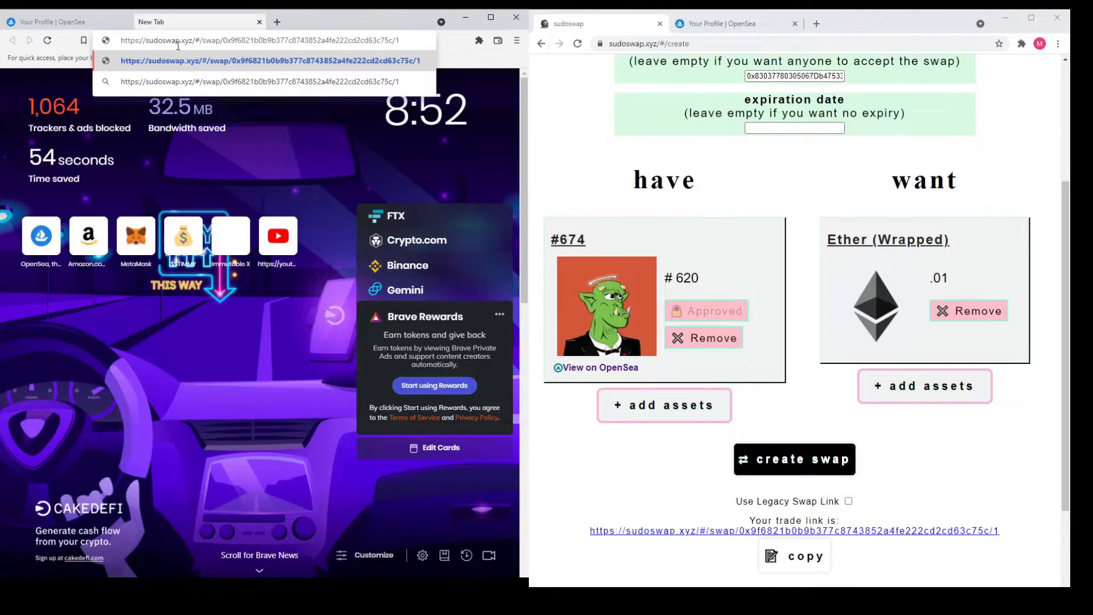
key("Return")
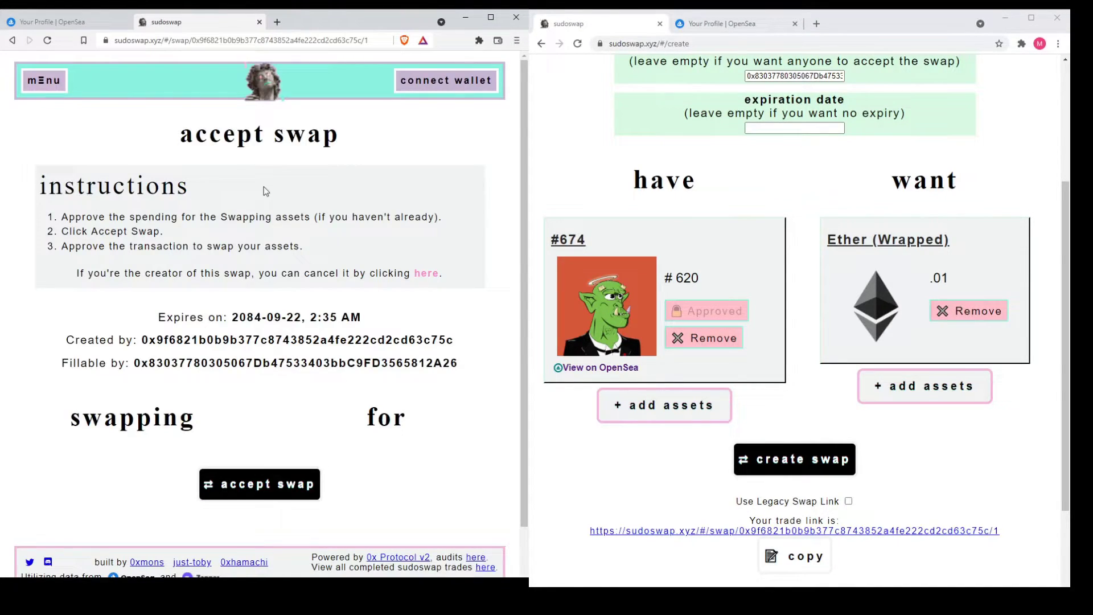
- Review the swap details and connect the receiving Web3 wallet on the accept swap page
scroll(178, 210, "down", 1)
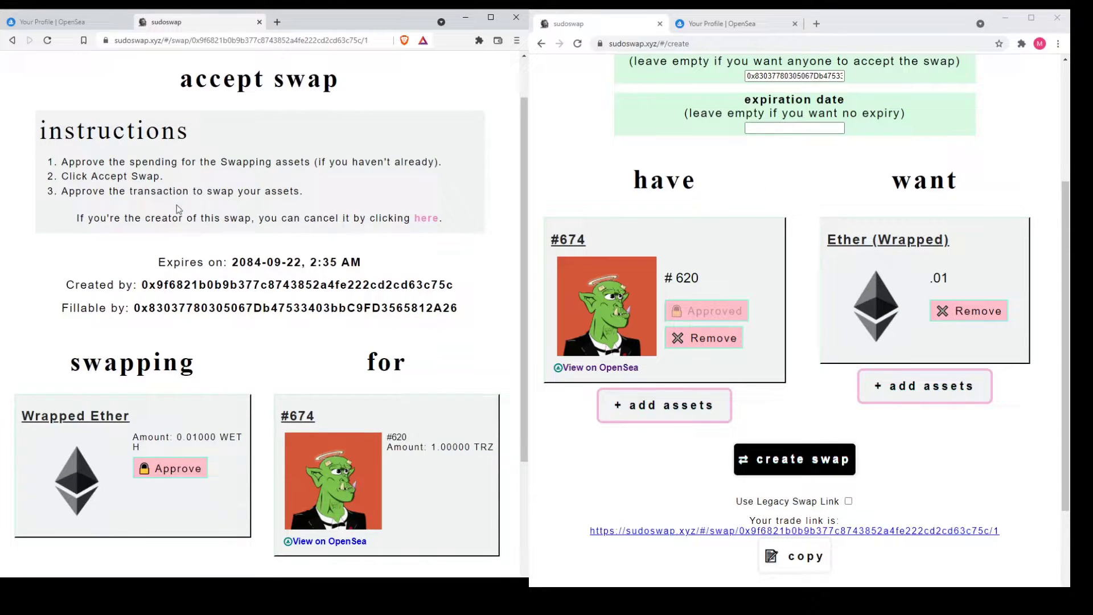
scroll(178, 209, "down", 1)
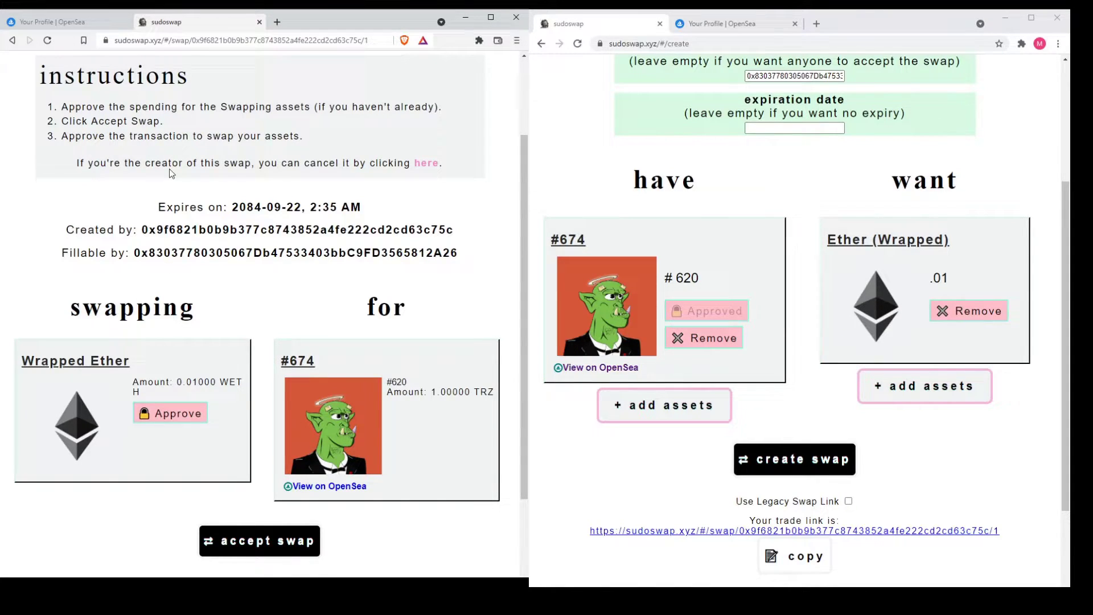
scroll(199, 249, "down", 1)
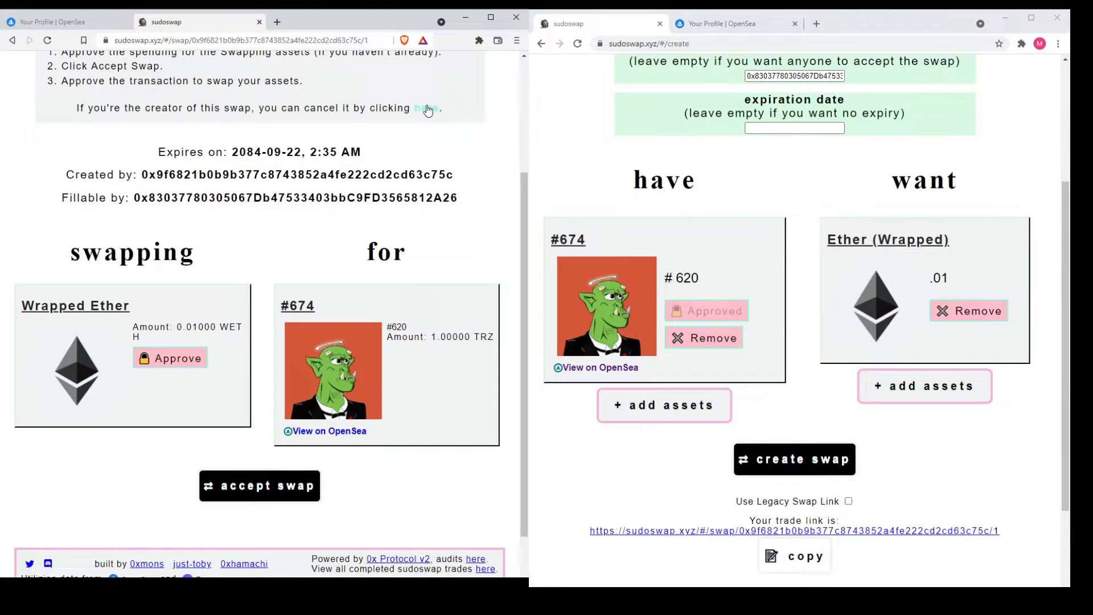
left_click(427, 109)
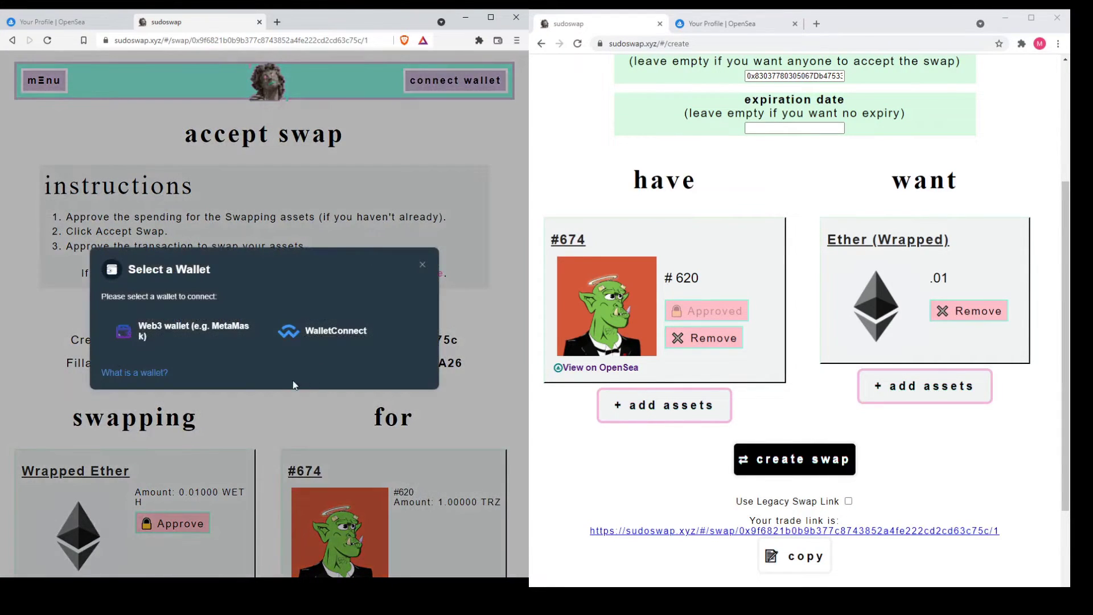
left_click(139, 330)
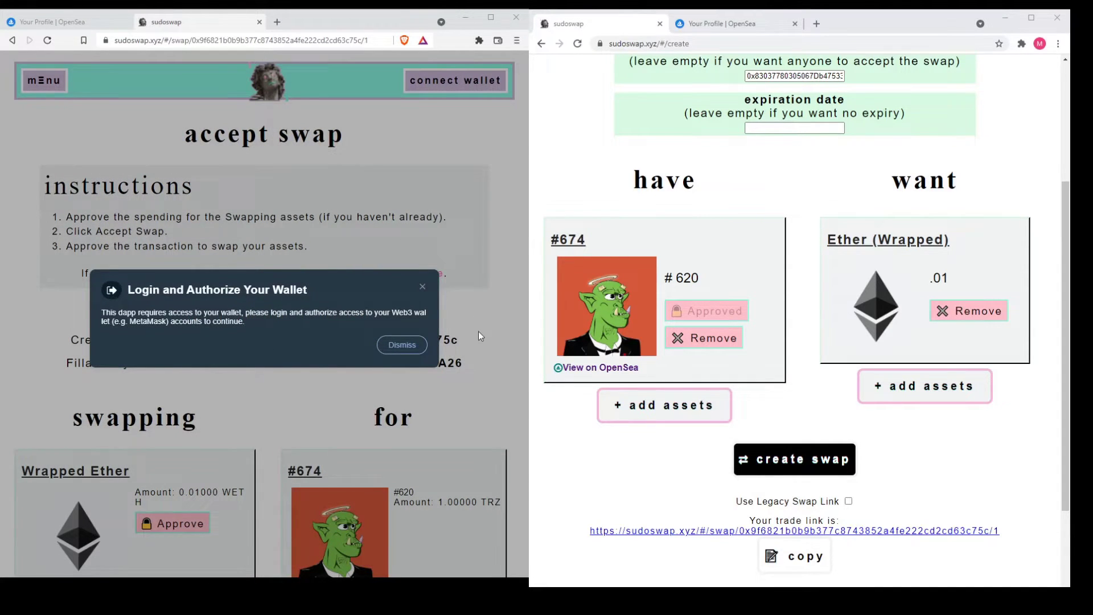
- Approve spending of 0.01 wrapped ether for the swap and confirm the request in the wallet
scroll(188, 271, "down", 4)
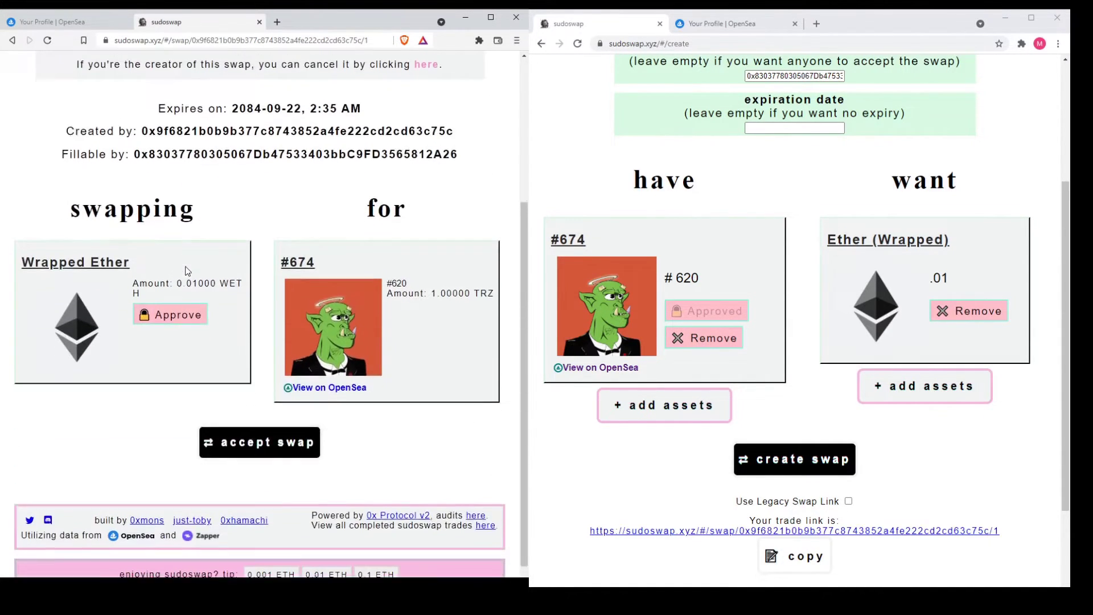
left_click(176, 307)
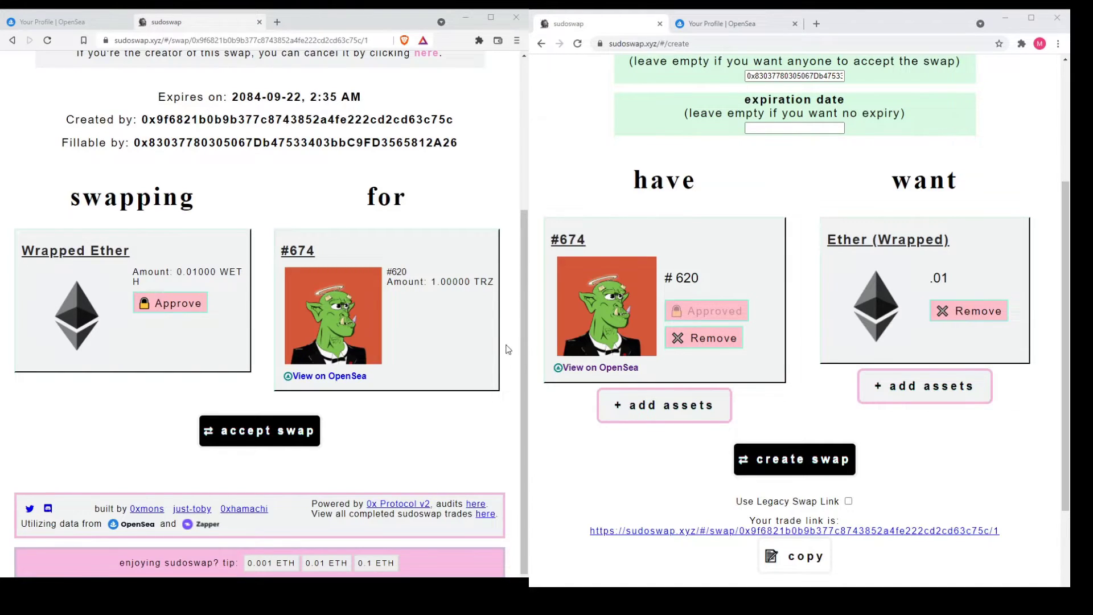
left_click(481, 325)
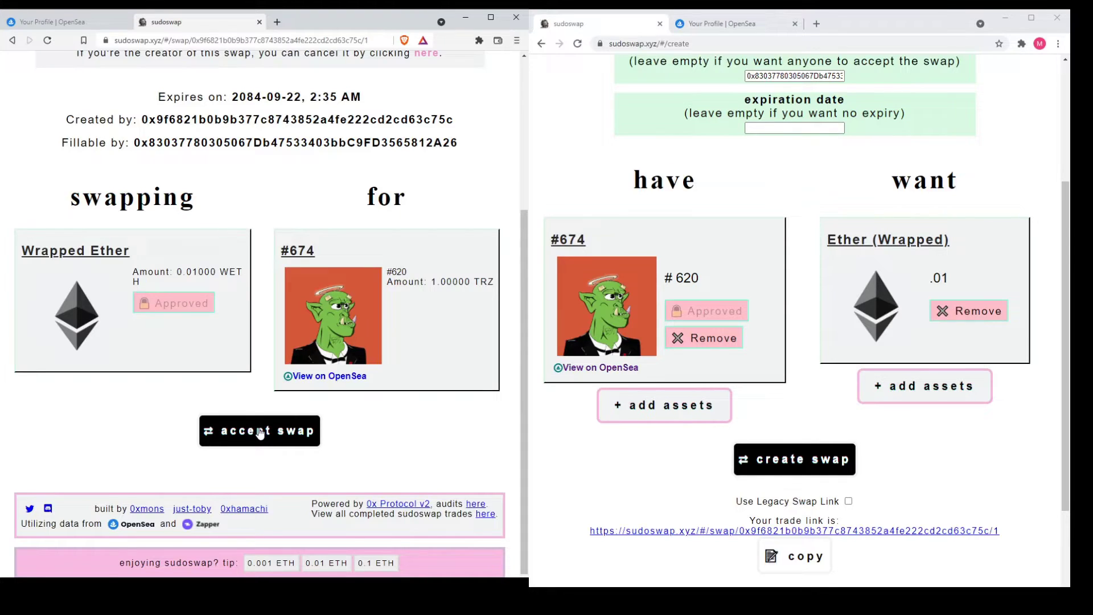
- Try to accept the swap from the receiving wallet and check the wallet extension in the creator's browser
left_click(260, 432)
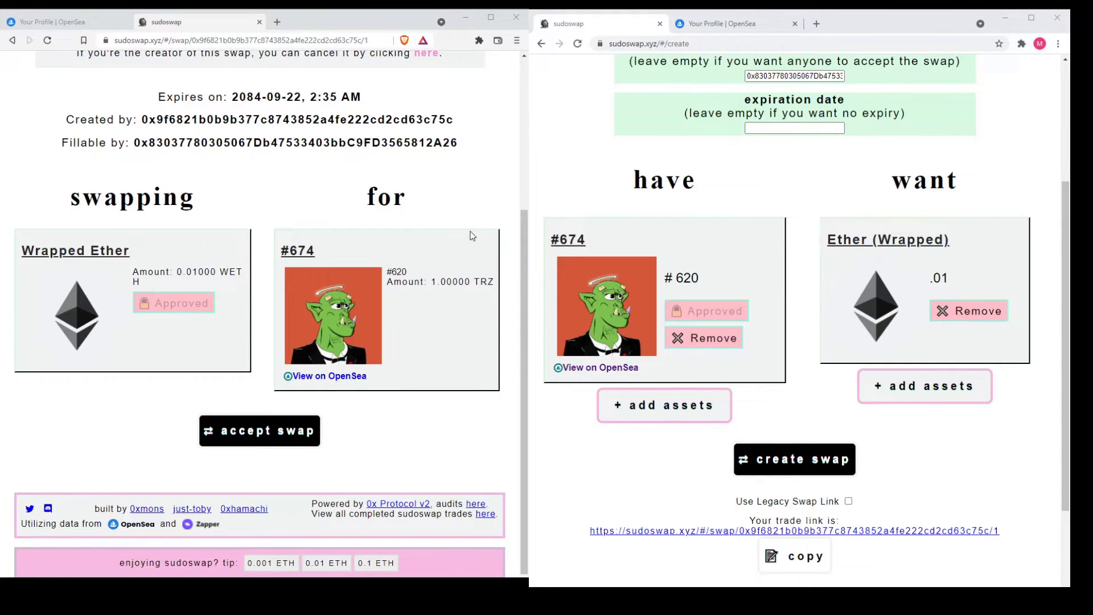
left_click(256, 191)
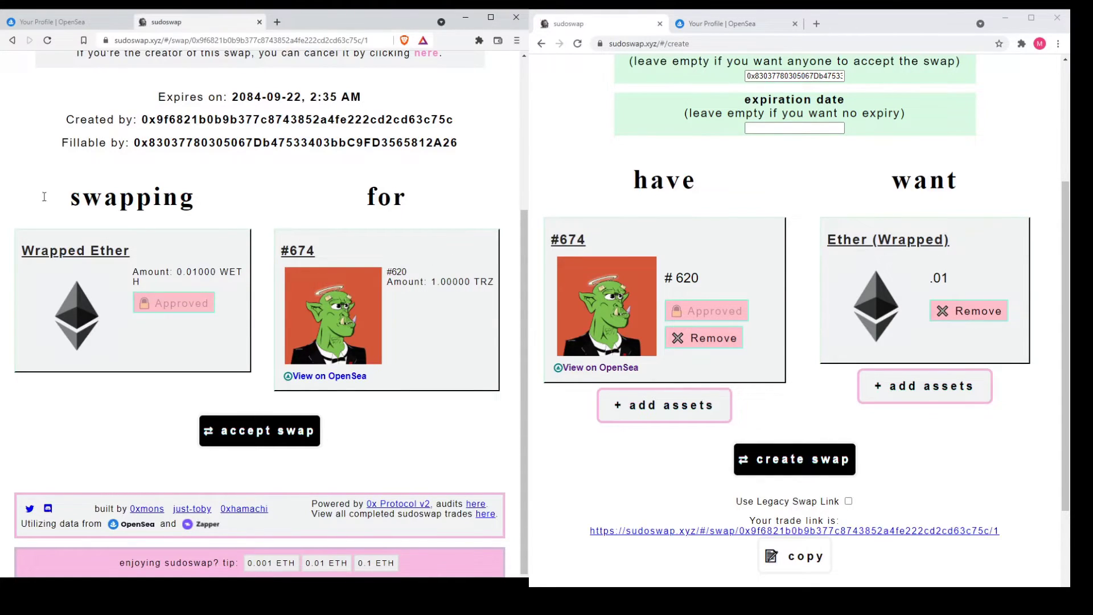
left_click(1022, 43)
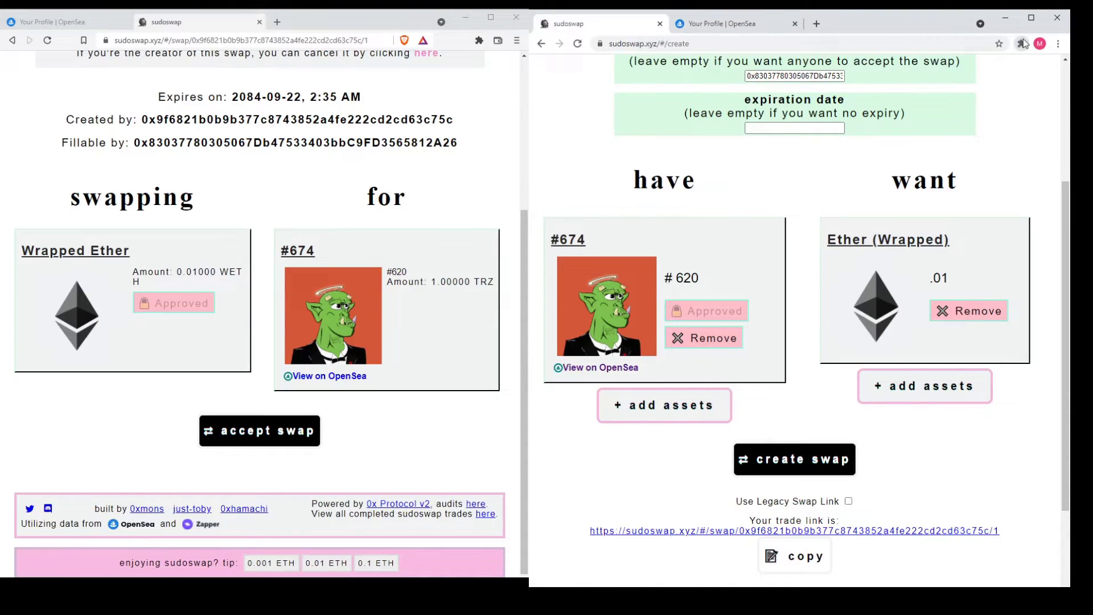
left_click(885, 148)
left_click(493, 165)
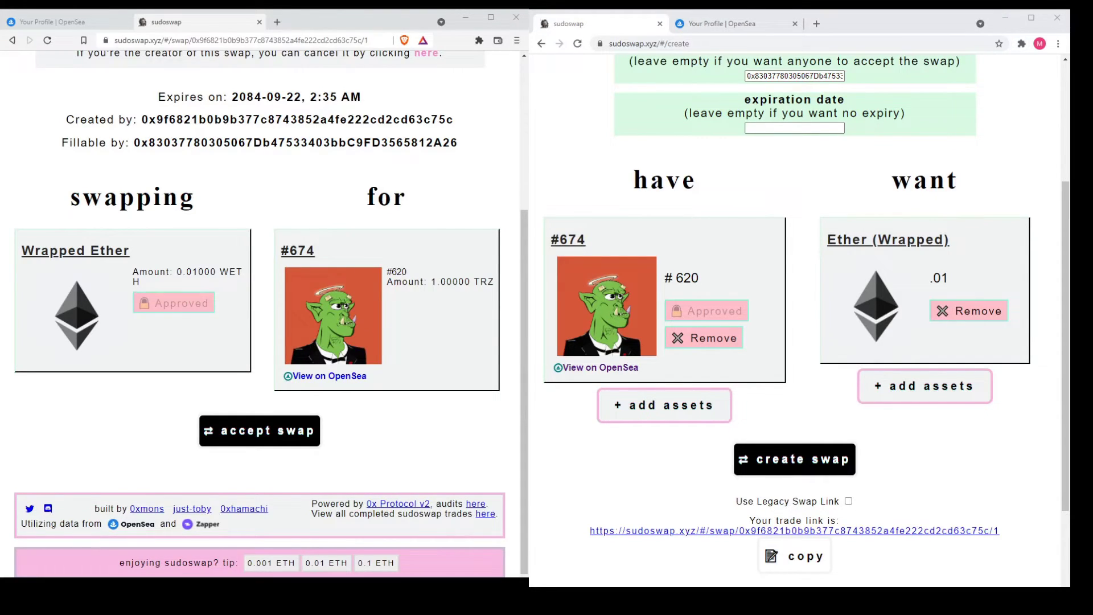
- Open the trade link in the creator's browser and request cancellation of the swap as its creator
scroll(262, 314, "up", 2)
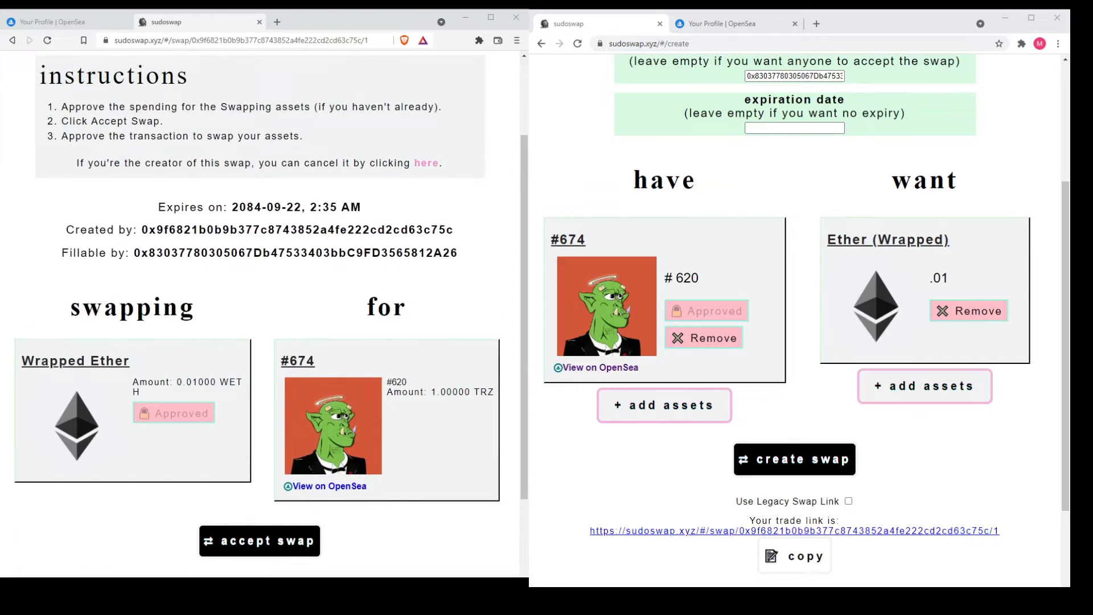
scroll(262, 313, "down", 2)
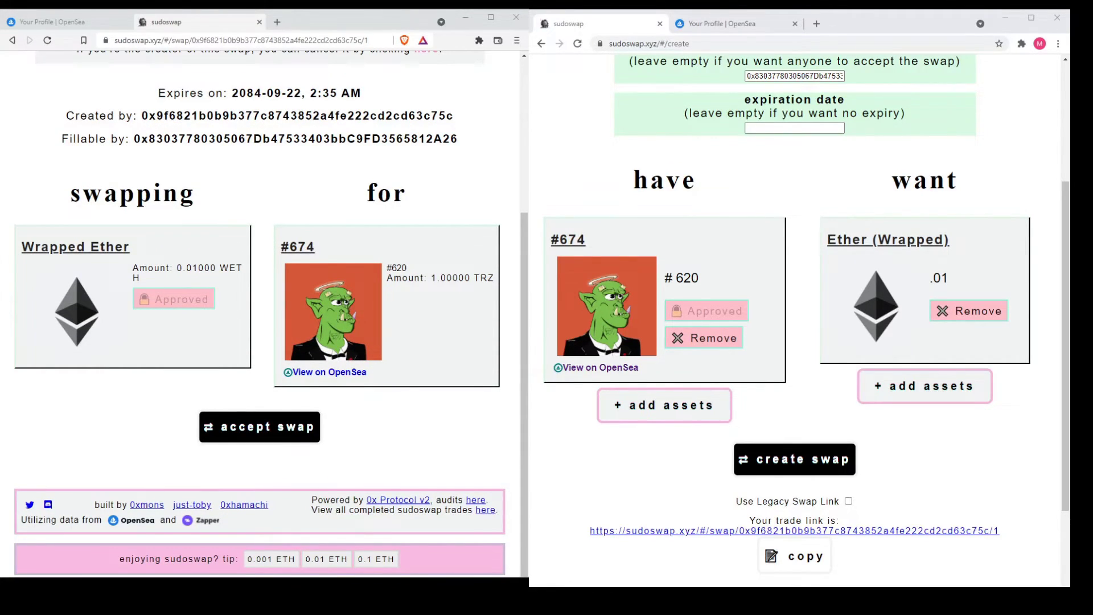
scroll(262, 313, "up", 2)
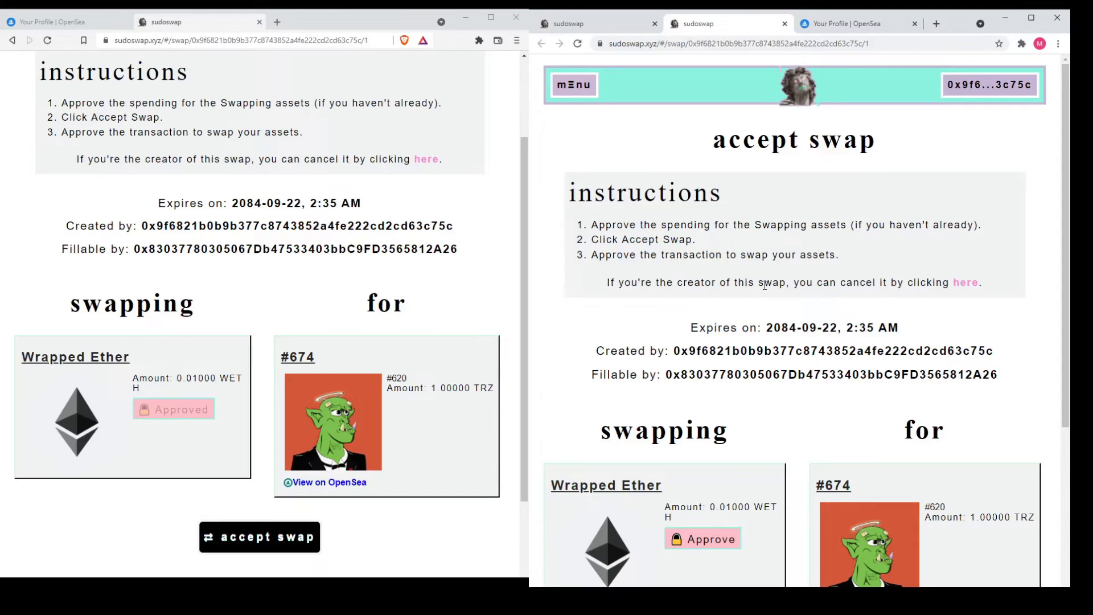
left_click(968, 285)
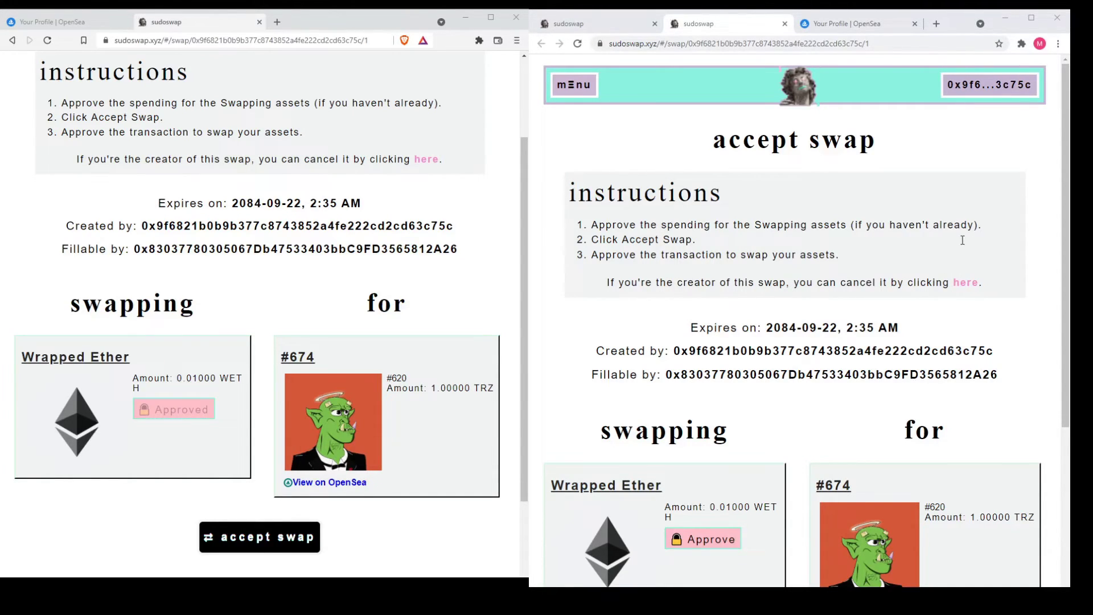
left_click(1017, 334)
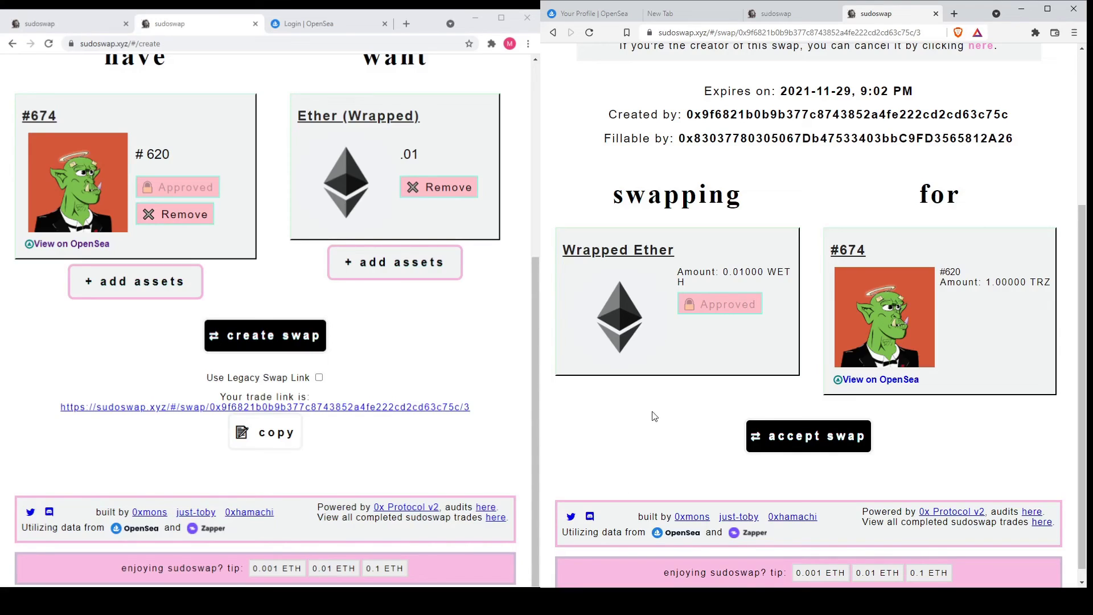
left_click(586, 602)
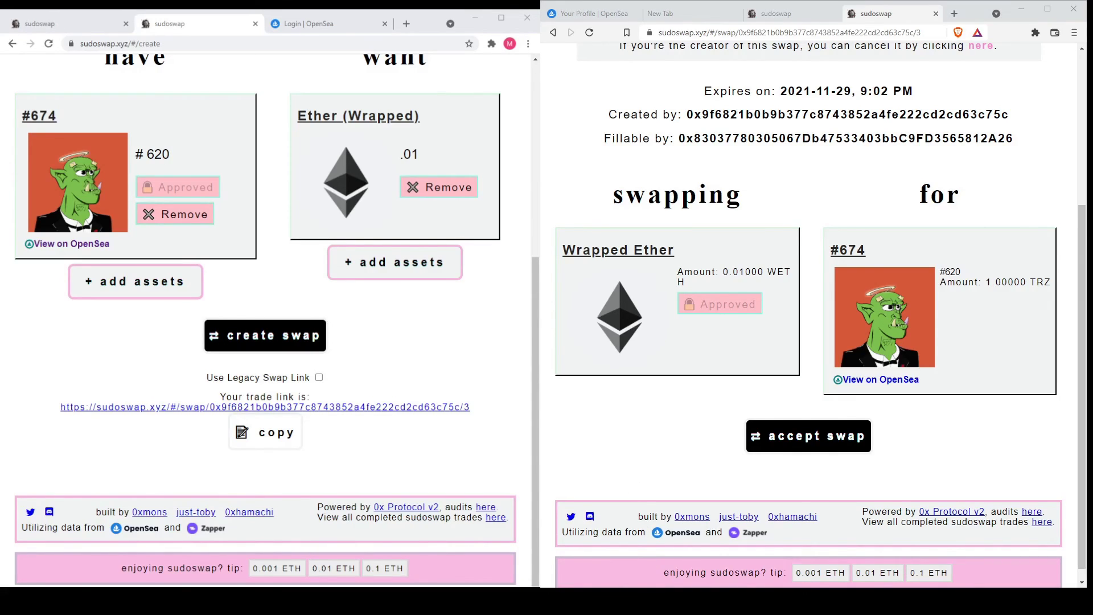